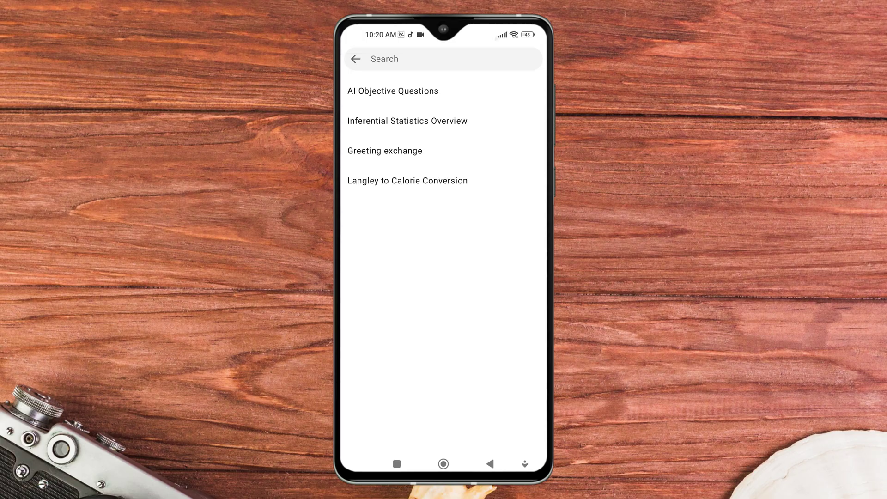
Step: Dismiss the Inferential Statistics Overview chat options and launch the ChatGPT app
{"action": "left_click", "coordinate": [430, 132]}
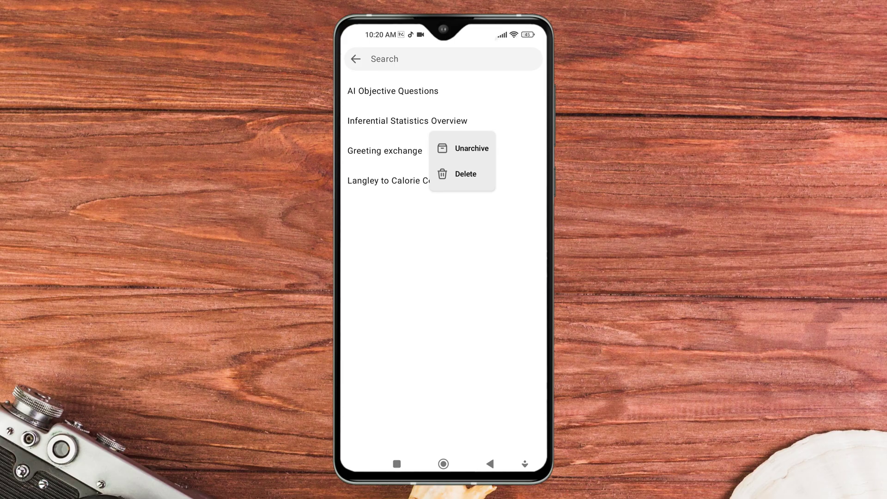
{"action": "left_click", "coordinate": [388, 329]}
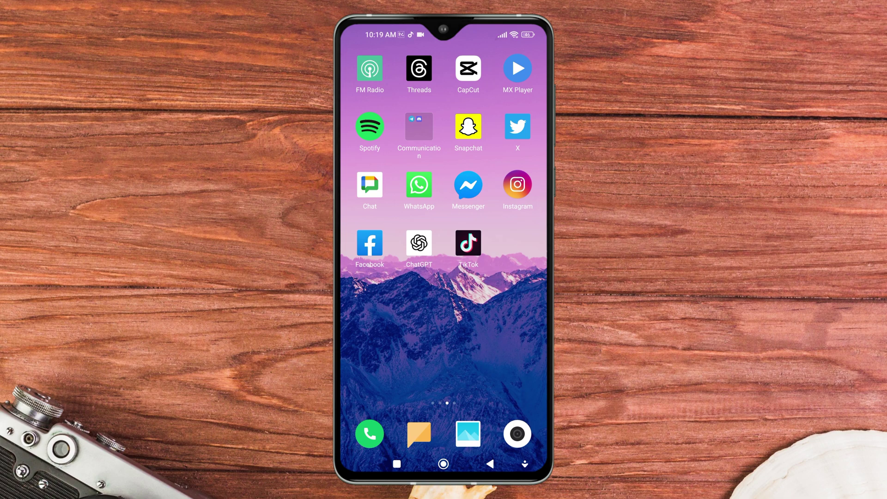
{"action": "left_click", "coordinate": [419, 243]}
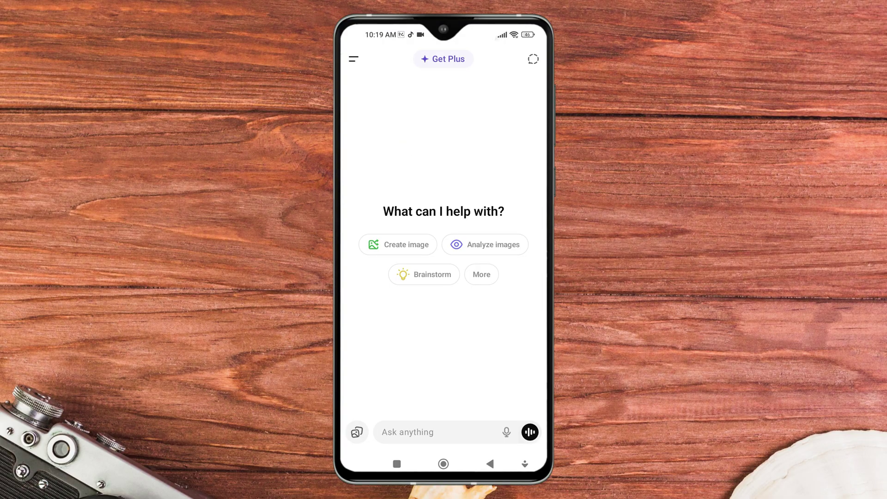
Step: Reach account Settings from the chat-history drawer's profile entry
{"action": "left_click", "coordinate": [353, 59]}
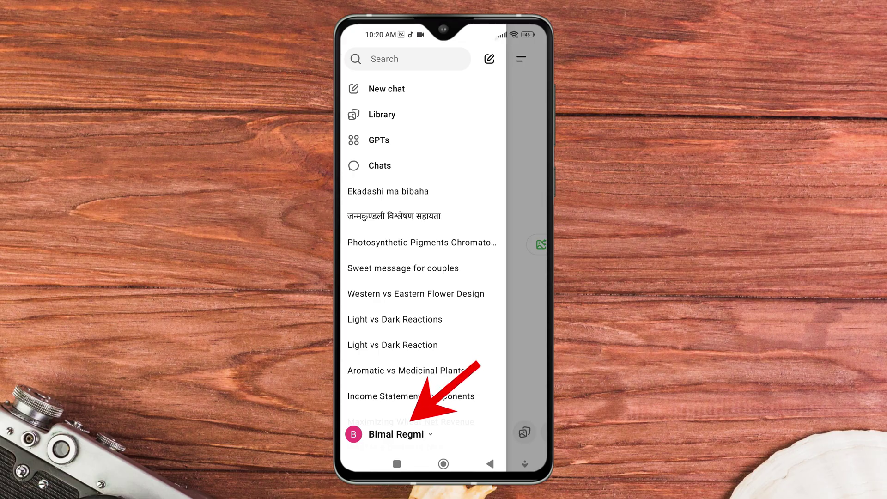
{"action": "left_click", "coordinate": [396, 434]}
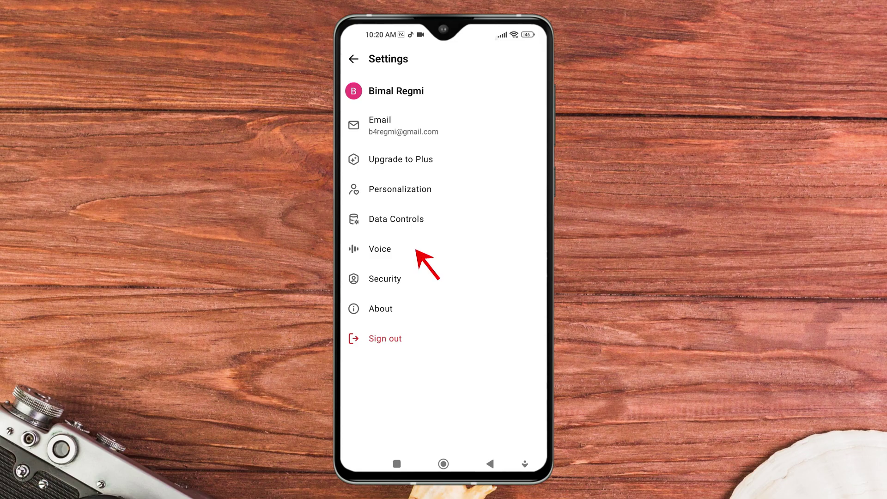
Step: Enter the Data Controls settings screen
{"action": "left_click", "coordinate": [395, 218]}
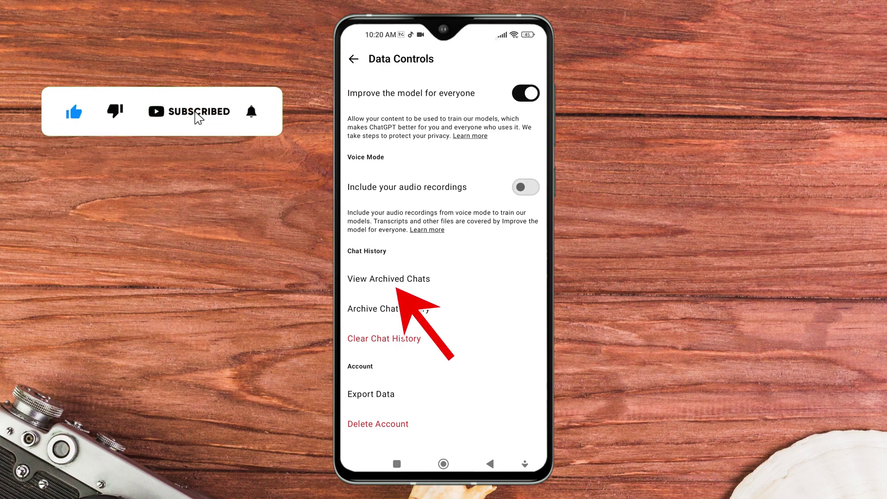
Step: Show the Archived Chats list under Chat History
{"action": "left_click", "coordinate": [449, 285]}
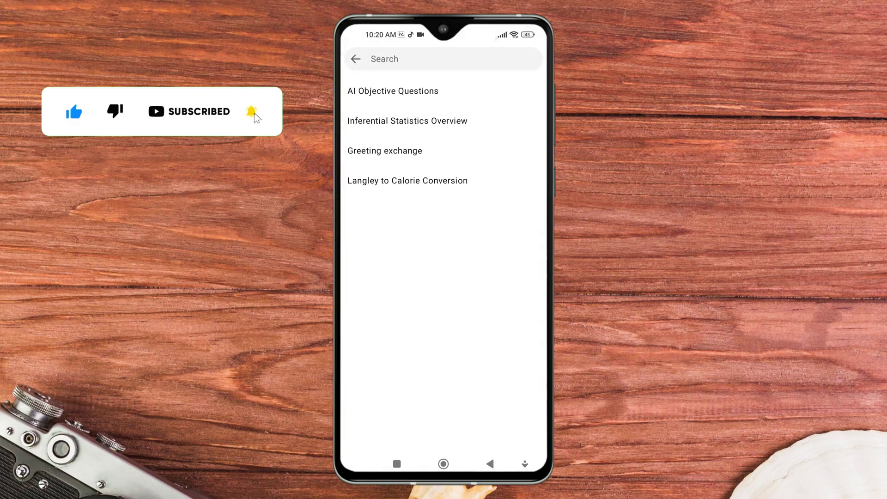